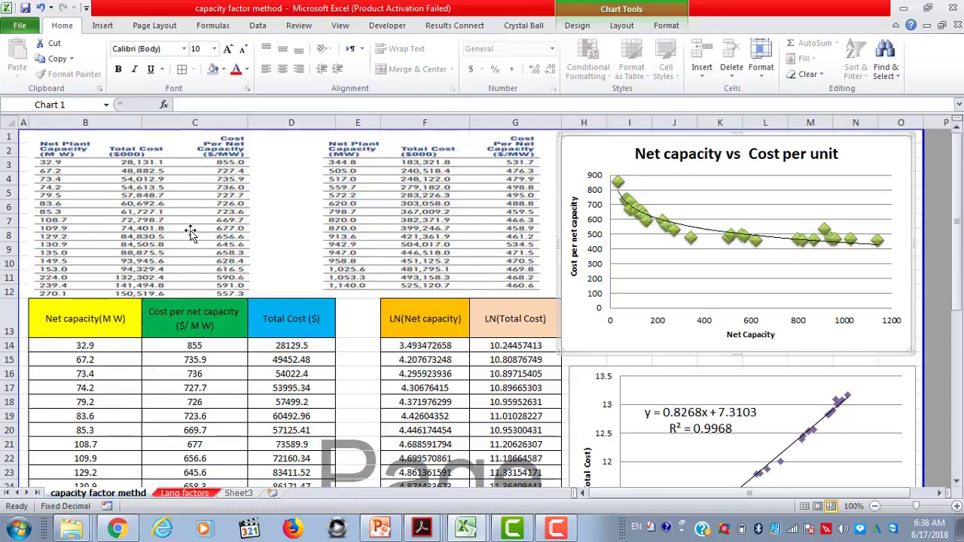
- Review the Net capacity (MW) column from its header to the last plant in the table
{"action": "left_click", "coordinate": [78, 325]}
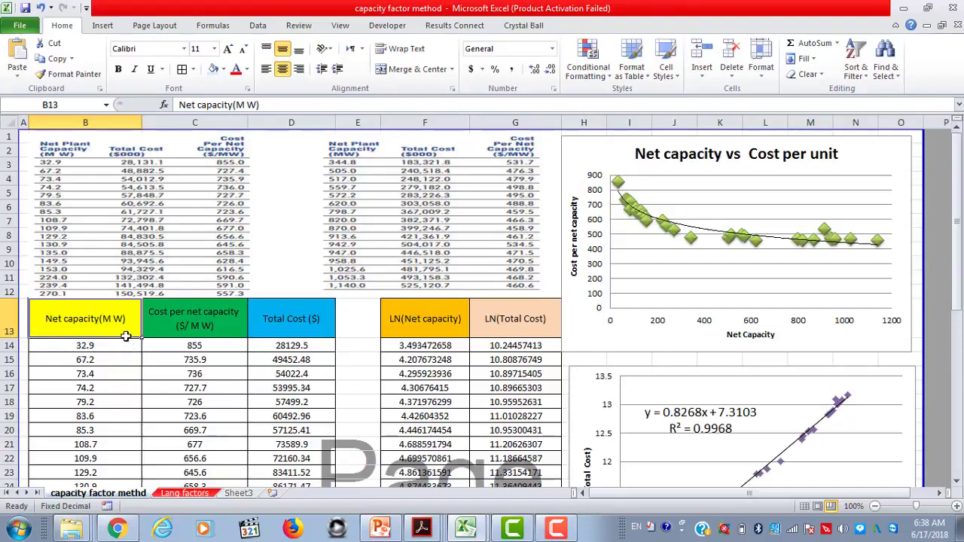
{"action": "left_click", "coordinate": [113, 349]}
{"action": "scroll", "coordinate": [113, 349], "scroll_direction": "down", "scroll_amount": 1}
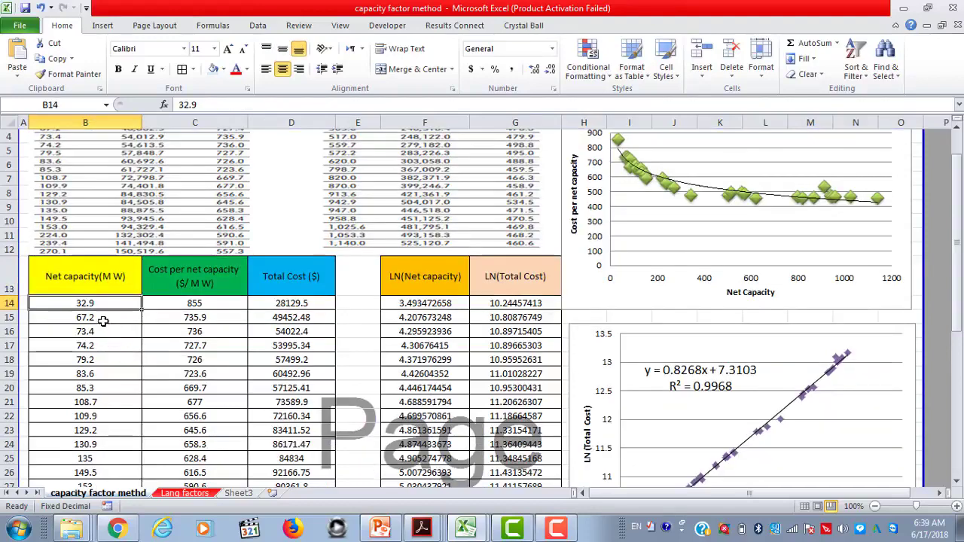
{"action": "scroll", "coordinate": [102, 317], "scroll_direction": "down", "scroll_amount": 8}
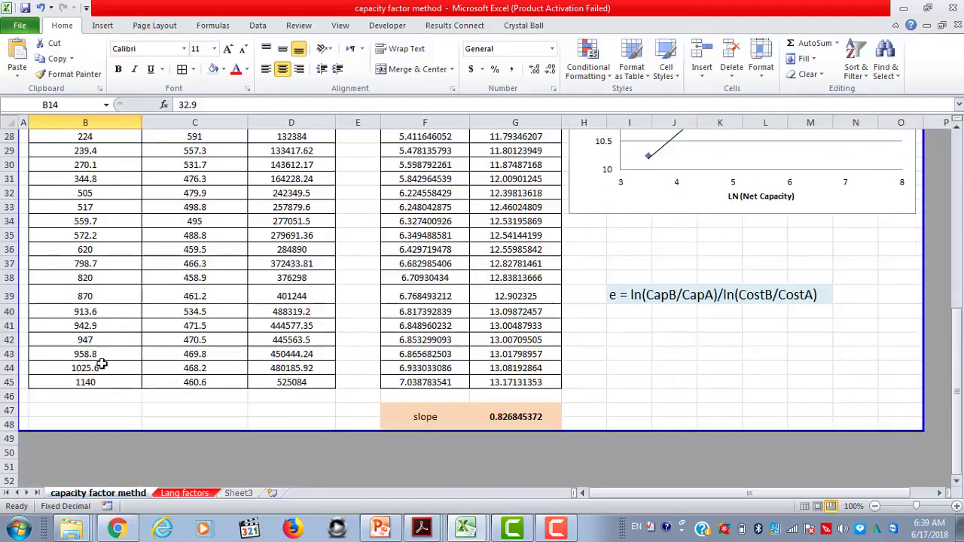
{"action": "scroll", "coordinate": [98, 384], "scroll_direction": "up", "scroll_amount": 6}
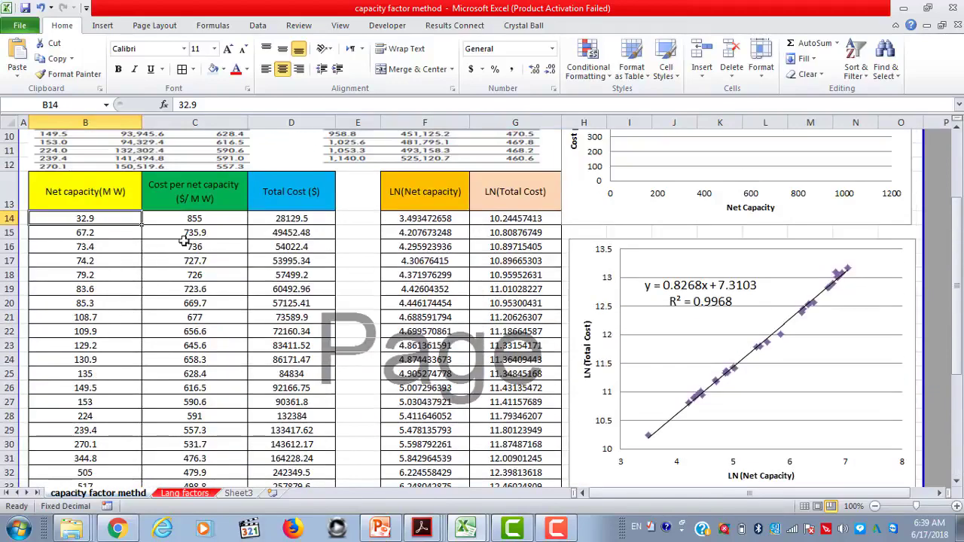
- Examine the Cost per net capacity and Total Cost columns, including the total cost formulas in D14 and D16
{"action": "left_click", "coordinate": [202, 201]}
{"action": "left_click", "coordinate": [289, 200]}
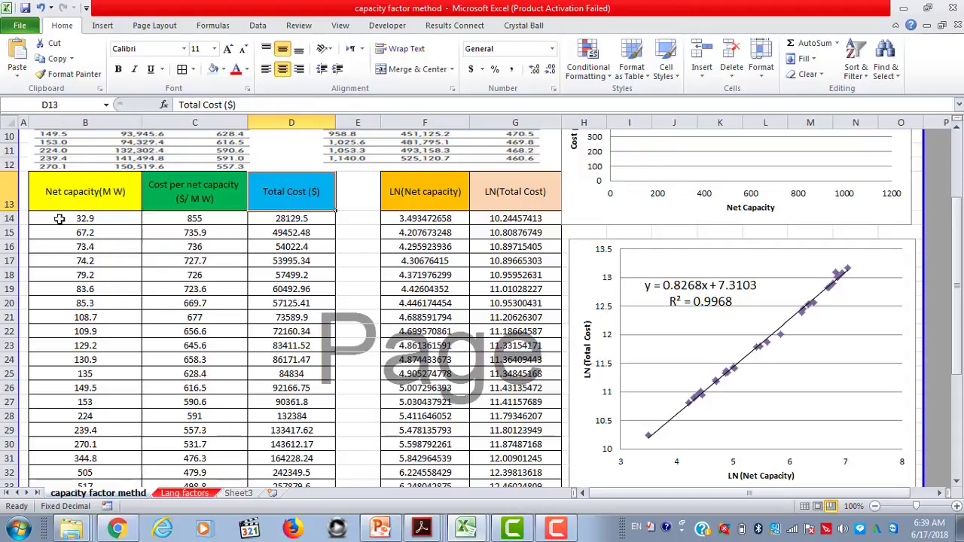
{"action": "left_click", "coordinate": [107, 219]}
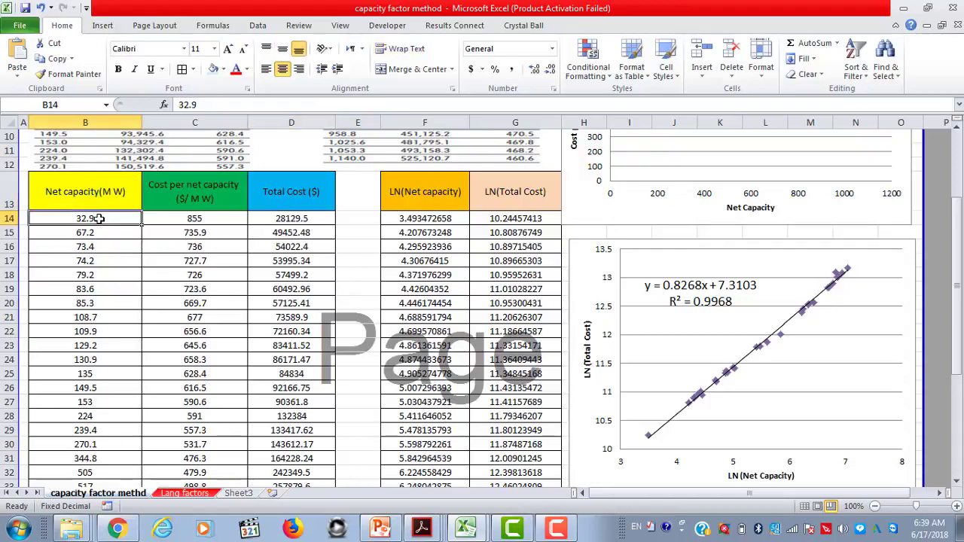
{"action": "left_click", "coordinate": [289, 220]}
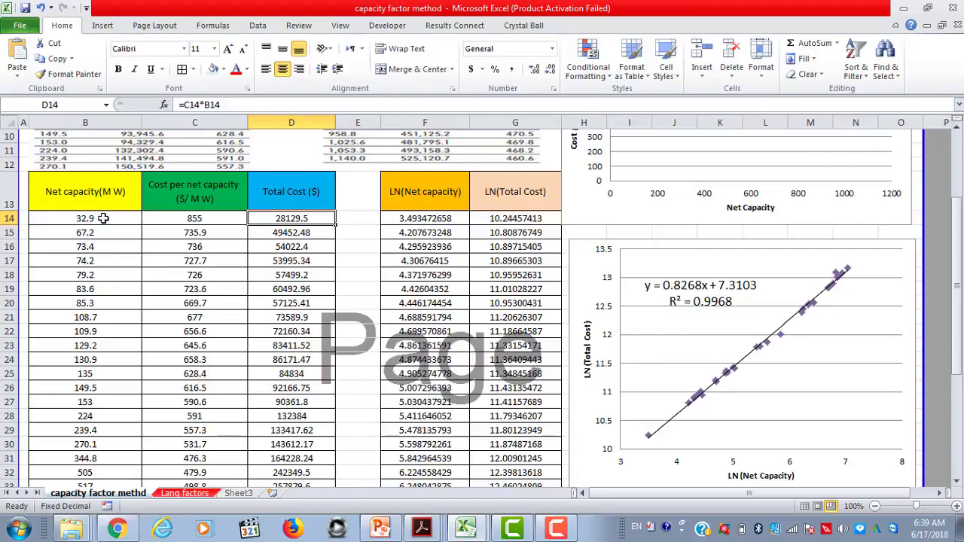
{"action": "scroll", "coordinate": [103, 219], "scroll_direction": "down", "scroll_amount": 4}
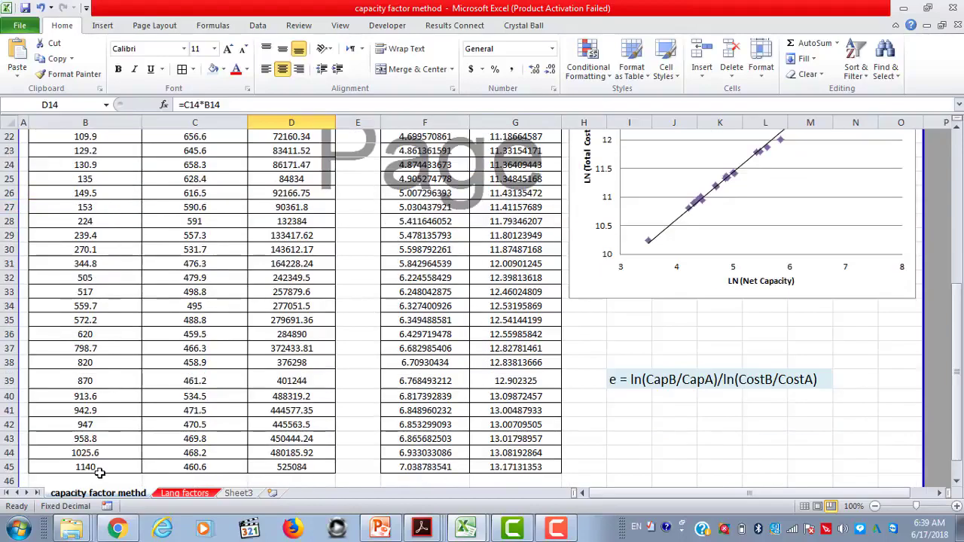
{"action": "scroll", "coordinate": [100, 471], "scroll_direction": "up", "scroll_amount": 5}
{"action": "left_click", "coordinate": [281, 295]}
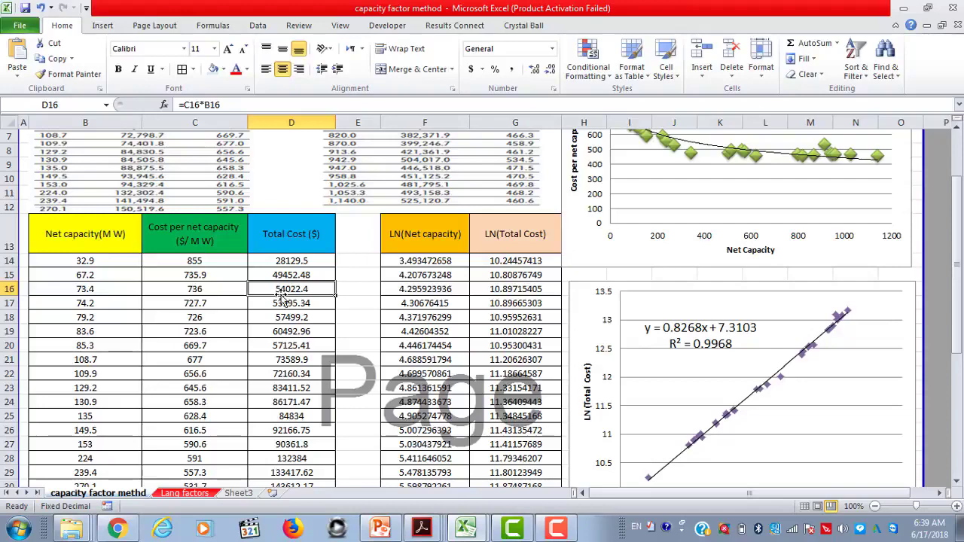
{"action": "scroll", "coordinate": [282, 295], "scroll_direction": "up", "scroll_amount": 2}
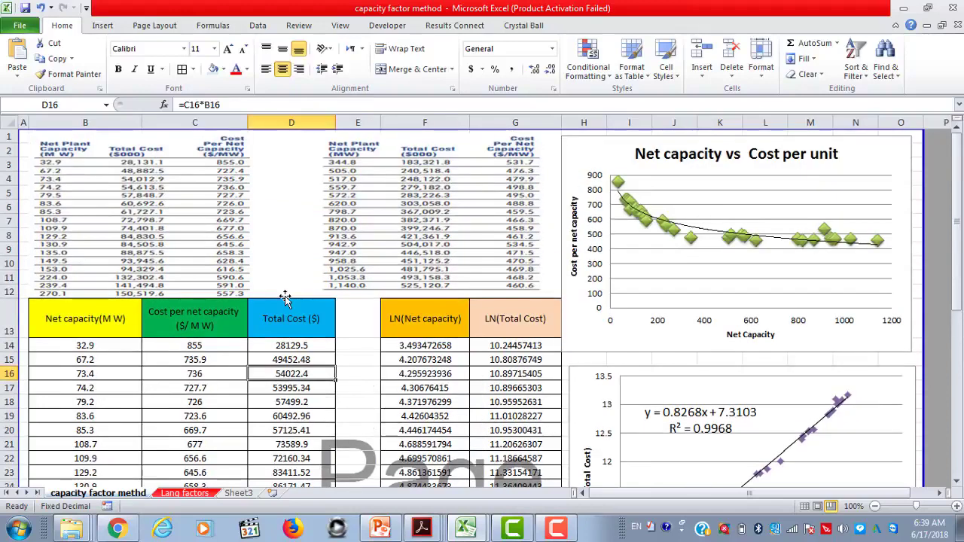
- Check the first plant's total cost formula in D14 and its cost per net capacity entry in C14
{"action": "left_click", "coordinate": [276, 343]}
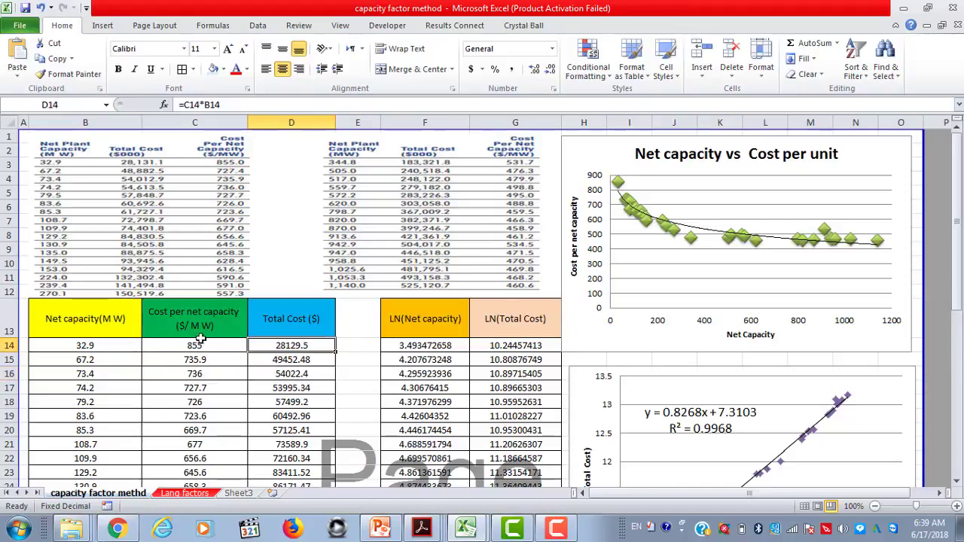
{"action": "double_click", "coordinate": [190, 347]}
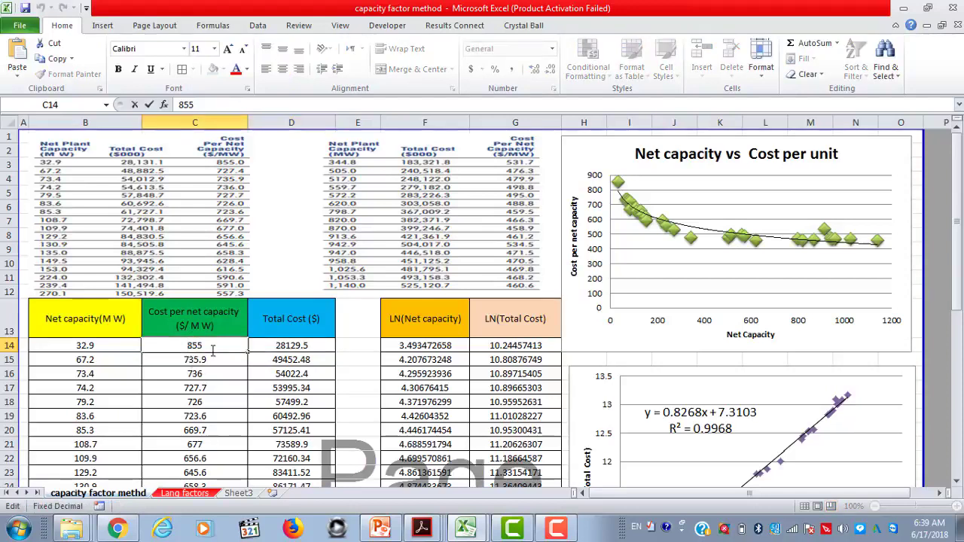
{"action": "key", "text": "Escape"}
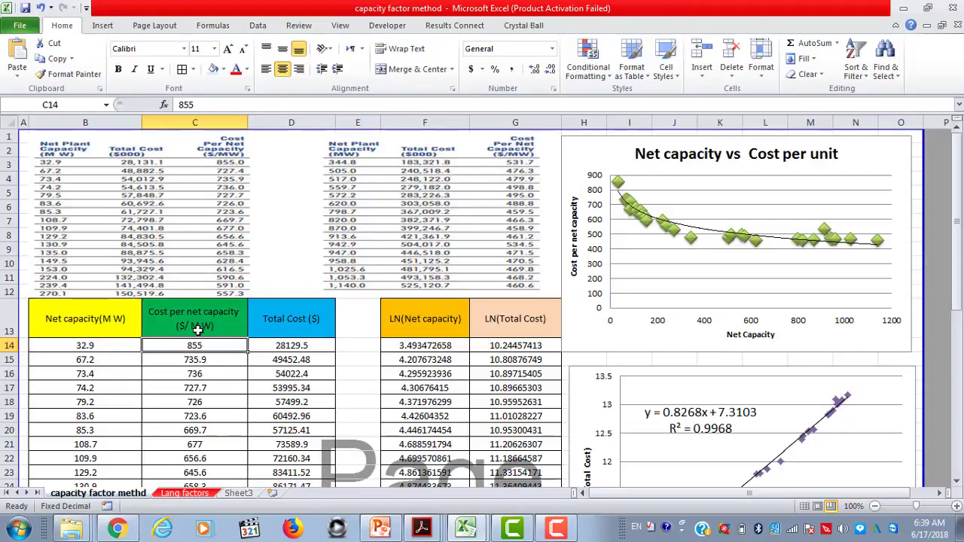
- Inspect the Net capacity vs Cost per unit chart and the two table columns that feed it
{"action": "left_click", "coordinate": [629, 304]}
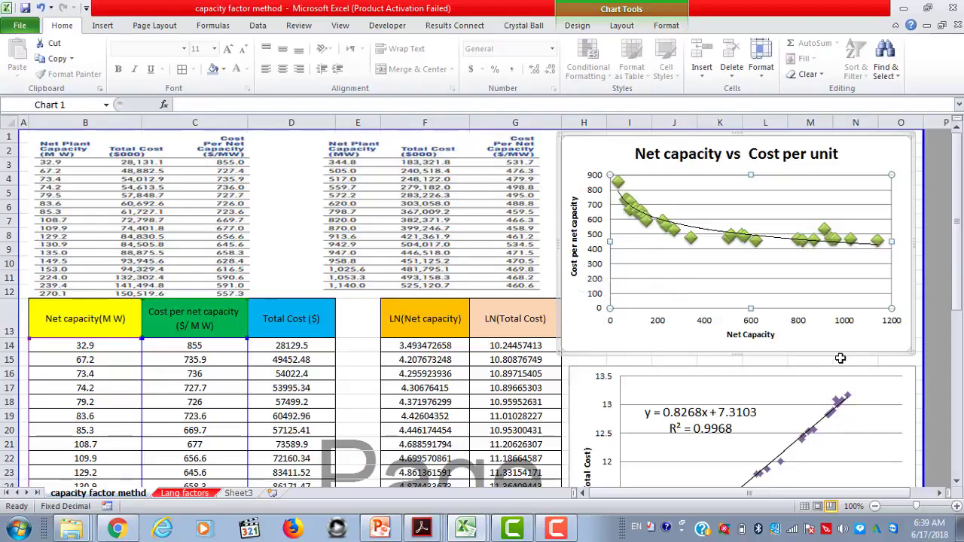
{"action": "left_click", "coordinate": [933, 325]}
{"action": "left_click", "coordinate": [175, 317]}
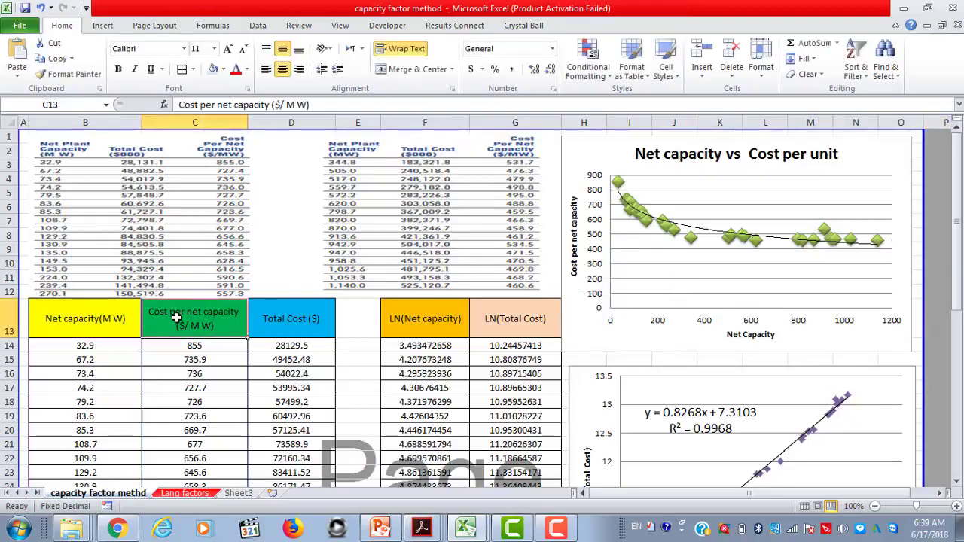
{"action": "left_click", "coordinate": [99, 322]}
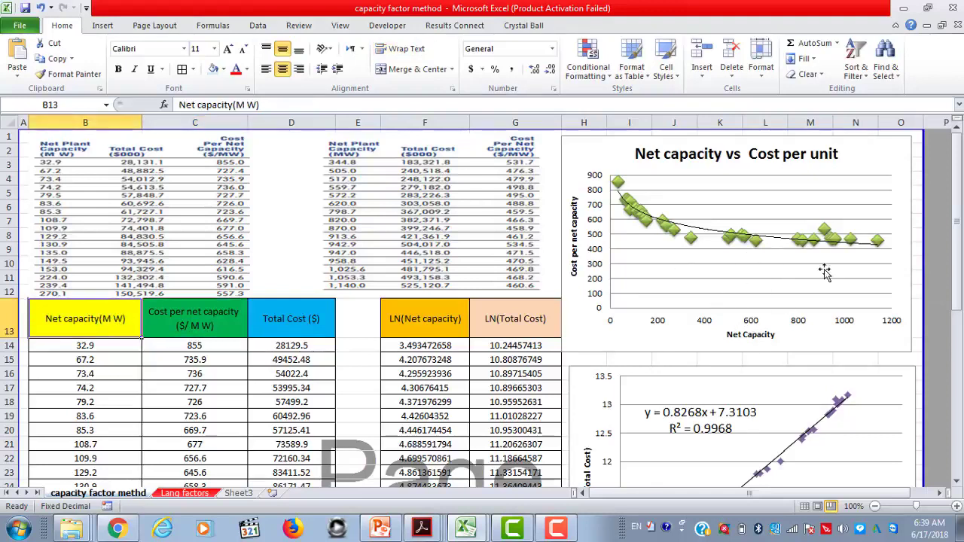
{"action": "left_click", "coordinate": [933, 251]}
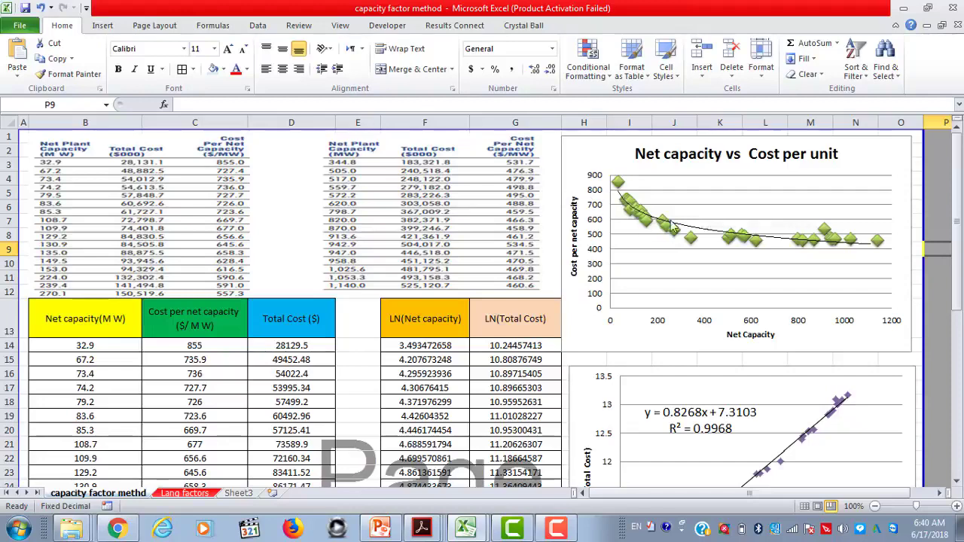
- Switch to the PowerPoint presentation and view slide 3 on the Capacity Factor Method as a full-screen show
{"action": "left_click", "coordinate": [379, 527]}
{"action": "scroll", "coordinate": [482, 365], "scroll_direction": "down", "scroll_amount": 3}
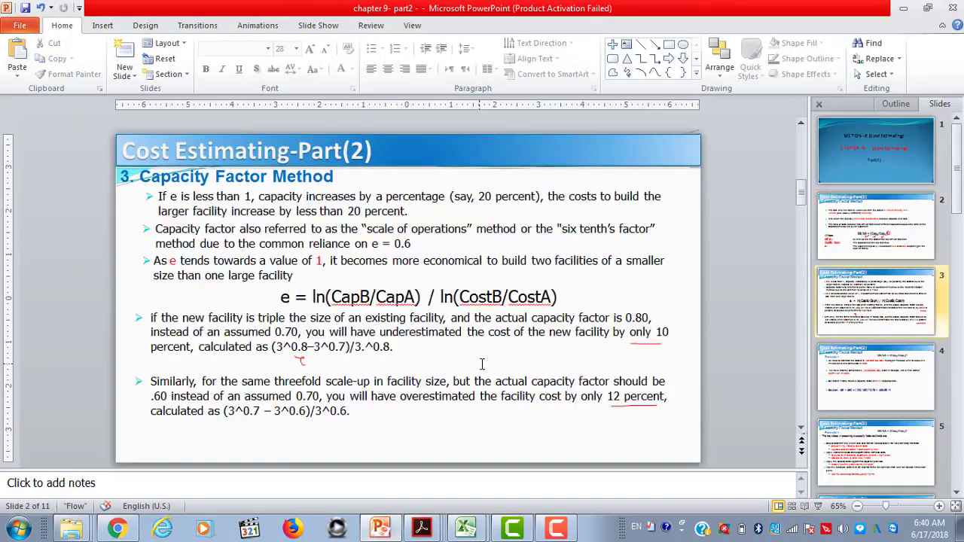
{"action": "left_click", "coordinate": [822, 507]}
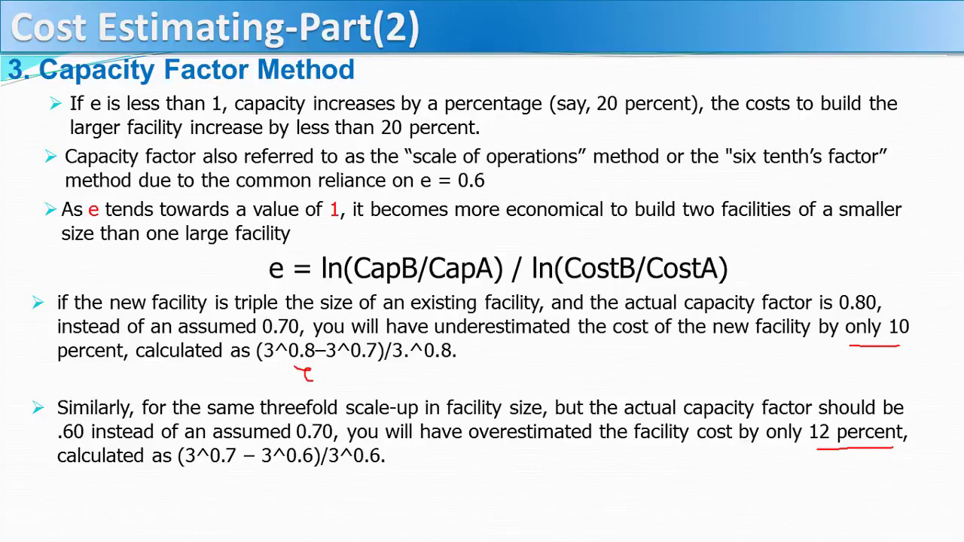
{"action": "key", "text": "Escape"}
- Switch back to the capacity factor method workbook in Excel and inspect the LN(Net capacity) formula in F14
{"action": "mouse_move", "coordinate": [467, 528]}
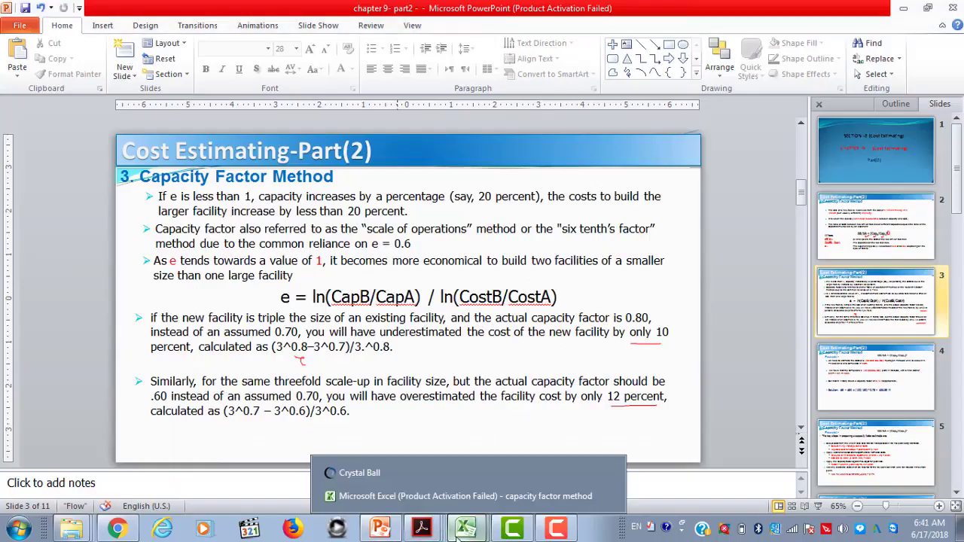
{"action": "left_click", "coordinate": [394, 494]}
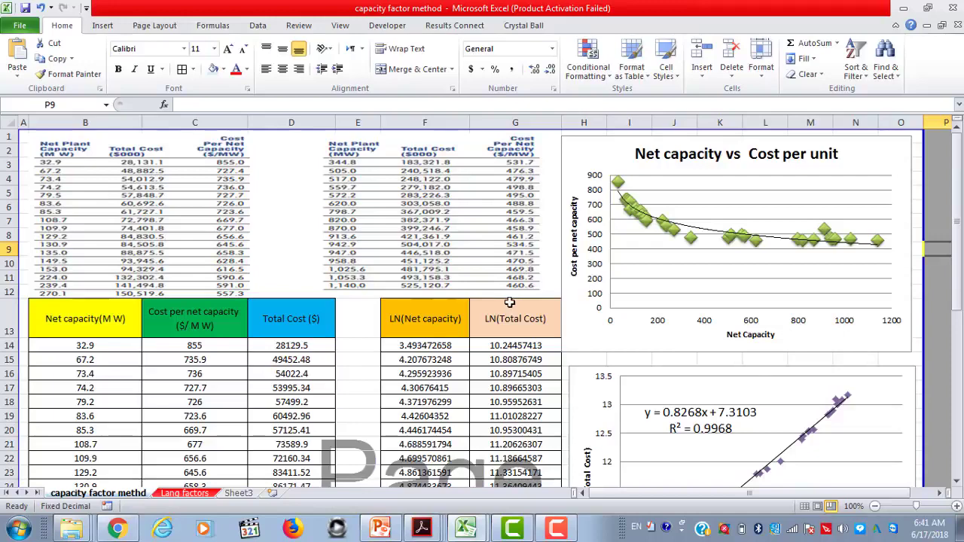
{"action": "scroll", "coordinate": [511, 303], "scroll_direction": "down", "scroll_amount": 2}
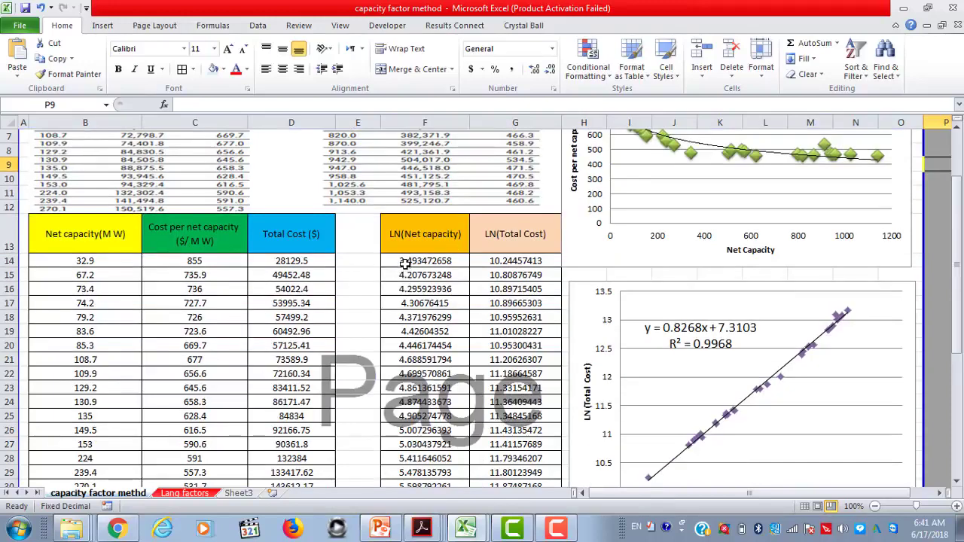
{"action": "left_click", "coordinate": [453, 262]}
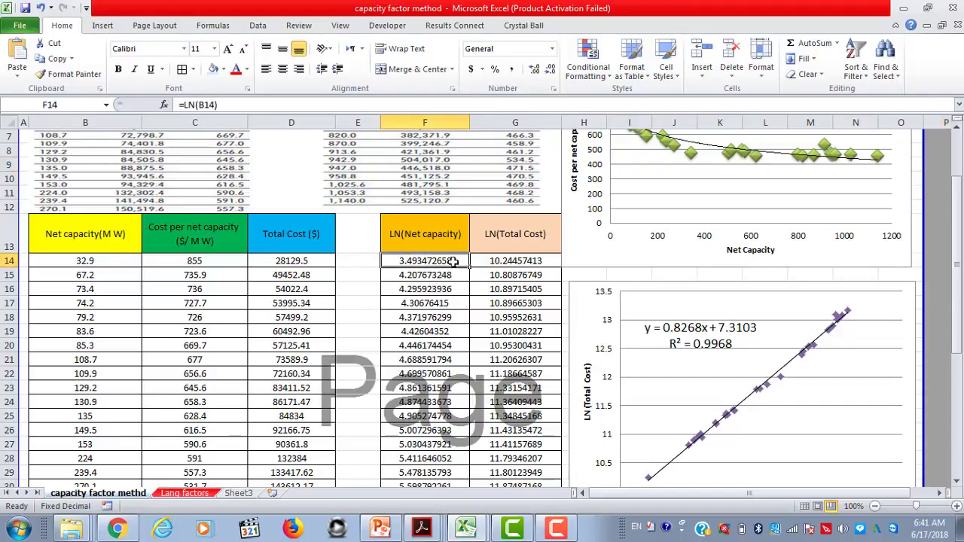
{"action": "double_click", "coordinate": [453, 262]}
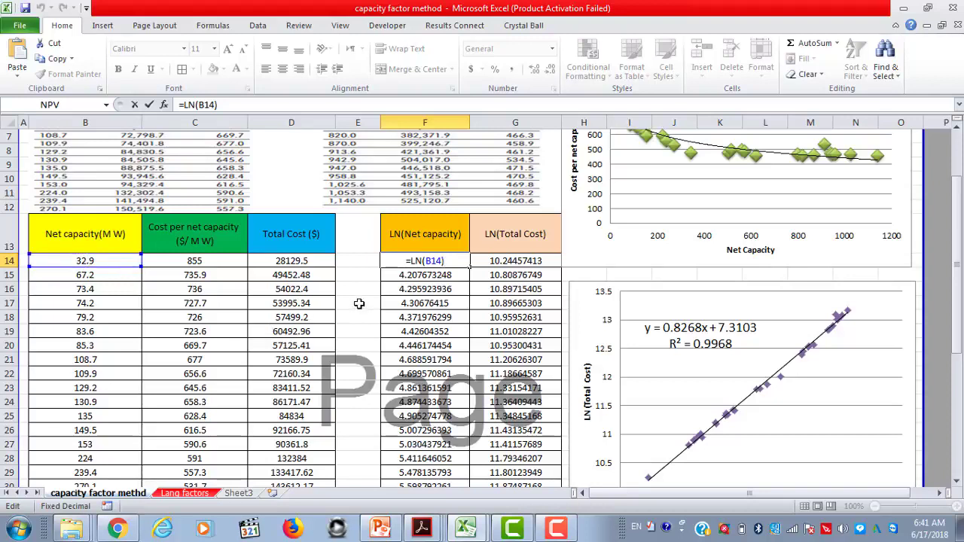
{"action": "key", "text": "ctrl+Return"}
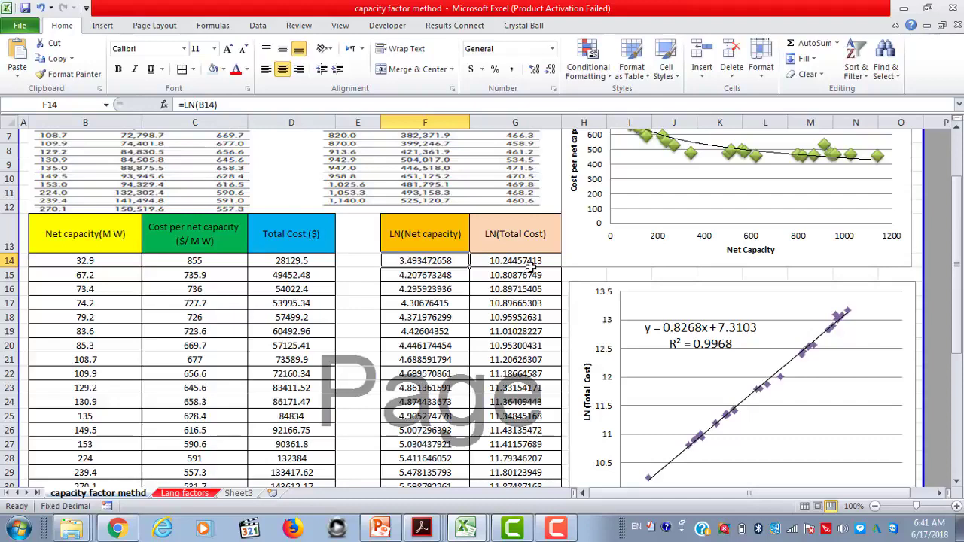
- Inspect the LN(Total Cost) formula in G14 and review both logarithm columns down to row 45
{"action": "left_click", "coordinate": [530, 261]}
{"action": "double_click", "coordinate": [530, 261]}
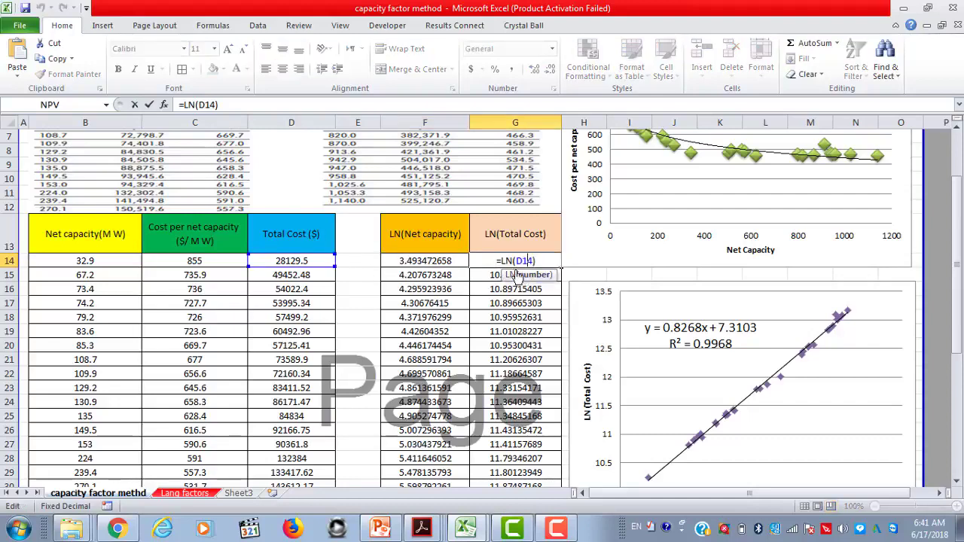
{"action": "key", "text": "ctrl+Return"}
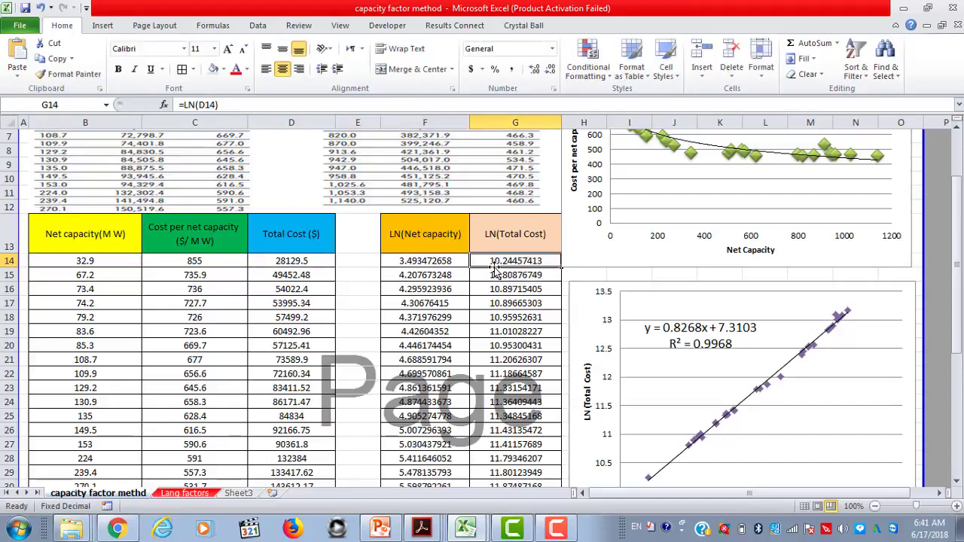
{"action": "scroll", "coordinate": [495, 267], "scroll_direction": "down", "scroll_amount": 5}
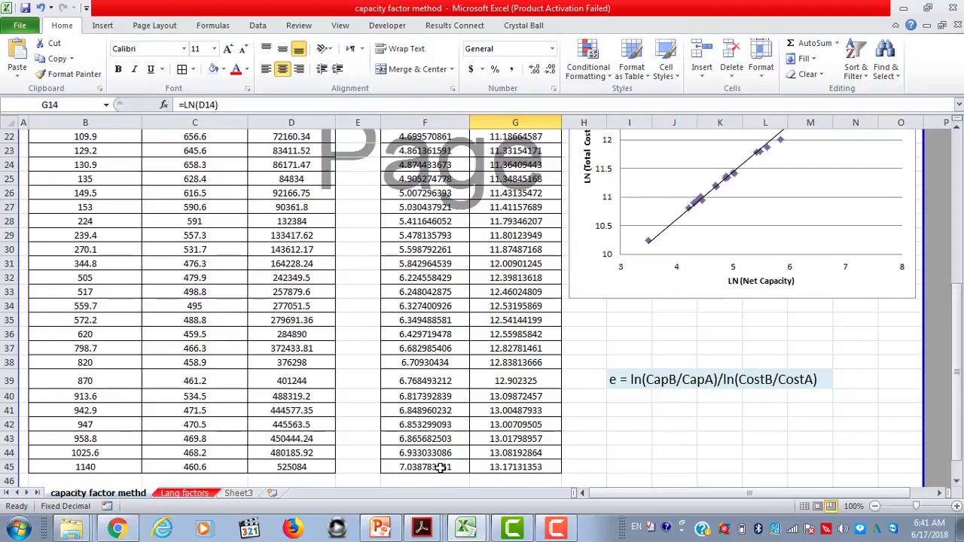
{"action": "scroll", "coordinate": [485, 389], "scroll_direction": "up", "scroll_amount": 3}
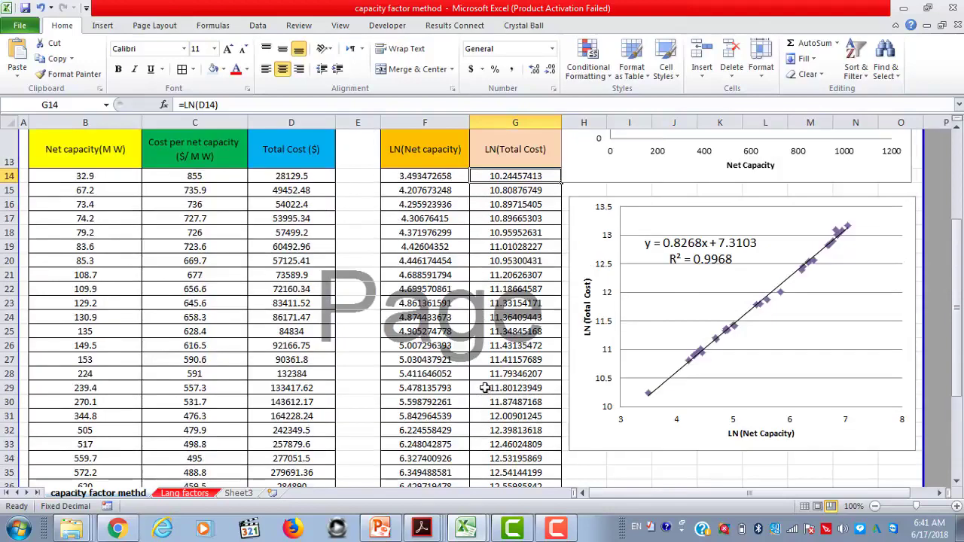
{"action": "scroll", "coordinate": [513, 305], "scroll_direction": "up", "scroll_amount": 1}
- Examine the LN(Total Cost) versus LN(Net Capacity) chart, its source columns and its trendline equation
{"action": "left_click", "coordinate": [617, 369]}
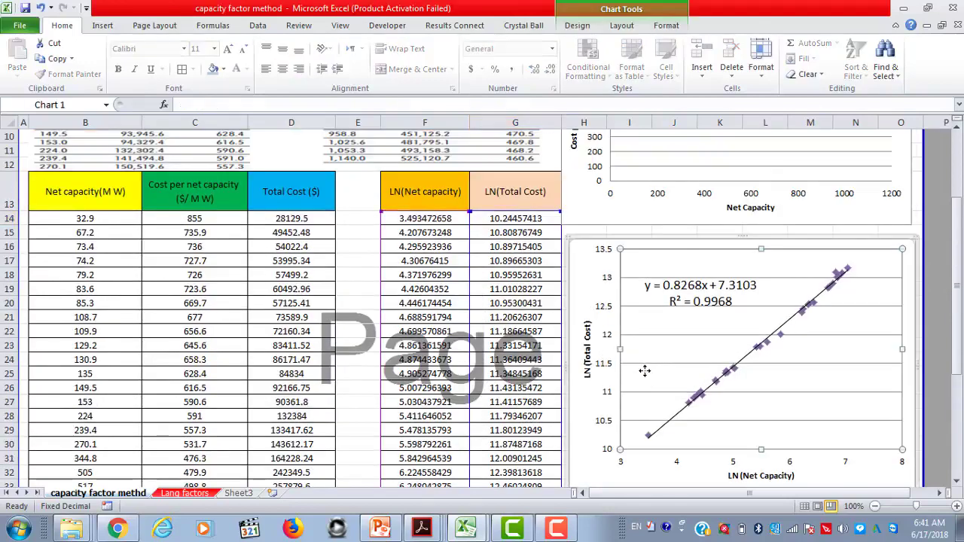
{"action": "left_click", "coordinate": [934, 375]}
{"action": "scroll", "coordinate": [759, 380], "scroll_direction": "down", "scroll_amount": 1}
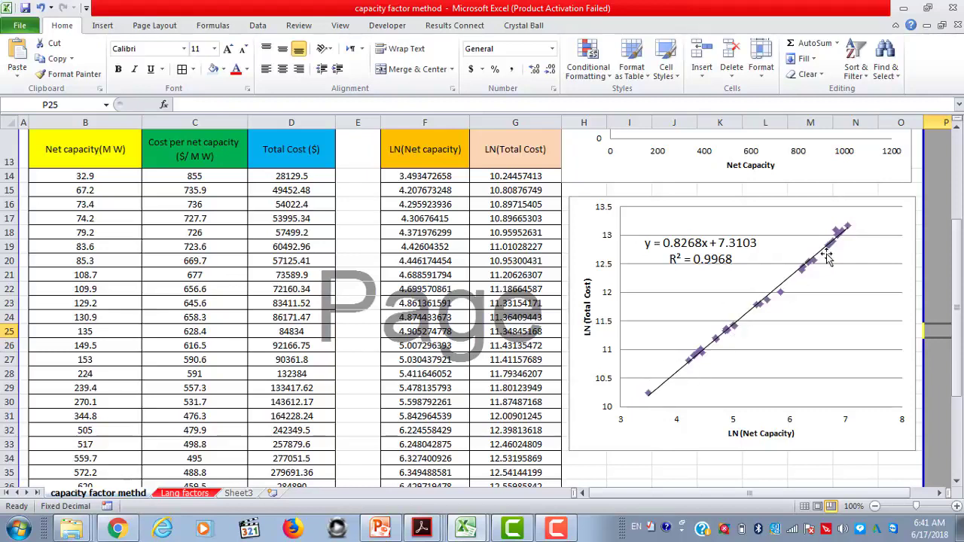
{"action": "left_click", "coordinate": [674, 470]}
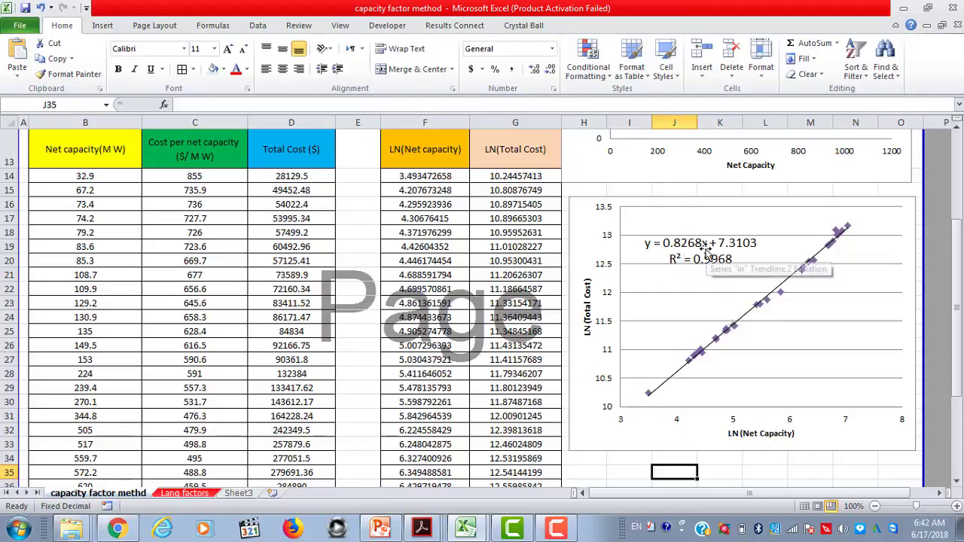
{"action": "left_click", "coordinate": [829, 367]}
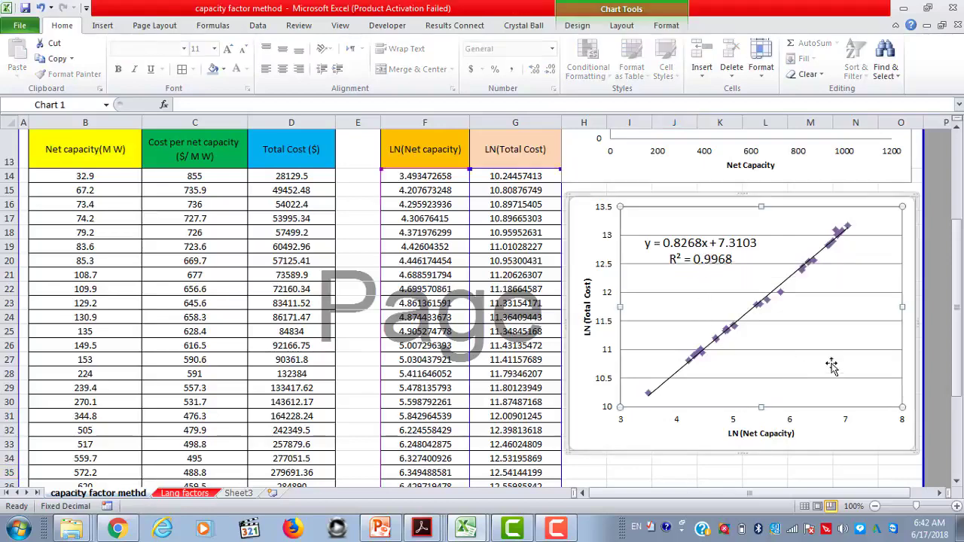
{"action": "left_click", "coordinate": [934, 302]}
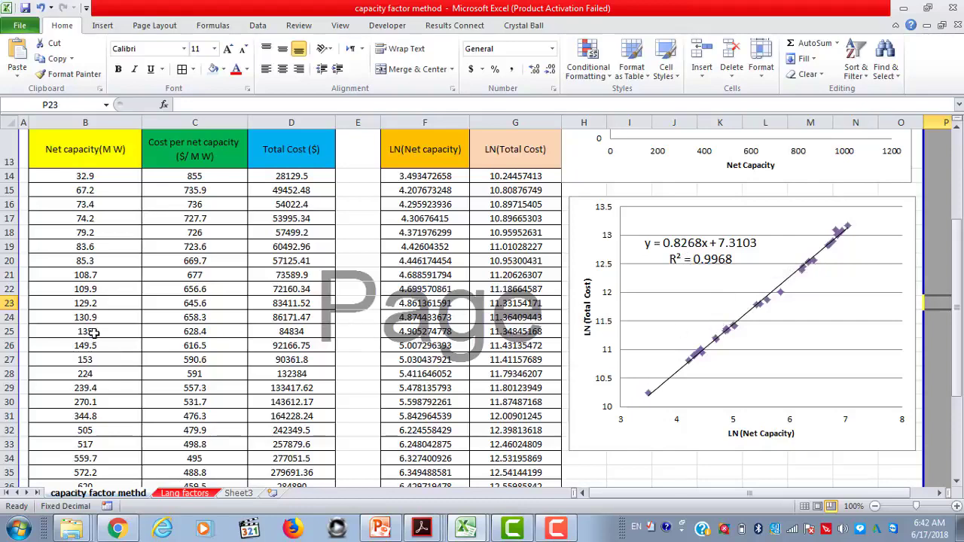
{"action": "scroll", "coordinate": [88, 339], "scroll_direction": "up", "scroll_amount": 2}
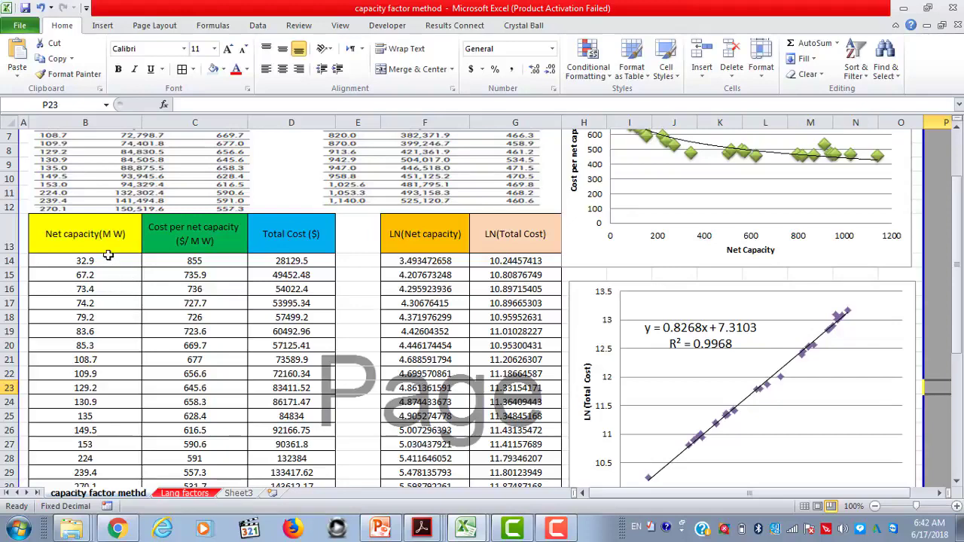
- Inspect the SLOPE formula in G47 and trace its G14:G45 and F14:F45 ranges through the LN(Total Cost) and LN(Net capacity) columns
{"action": "scroll", "coordinate": [93, 246], "scroll_direction": "up", "scroll_amount": 2}
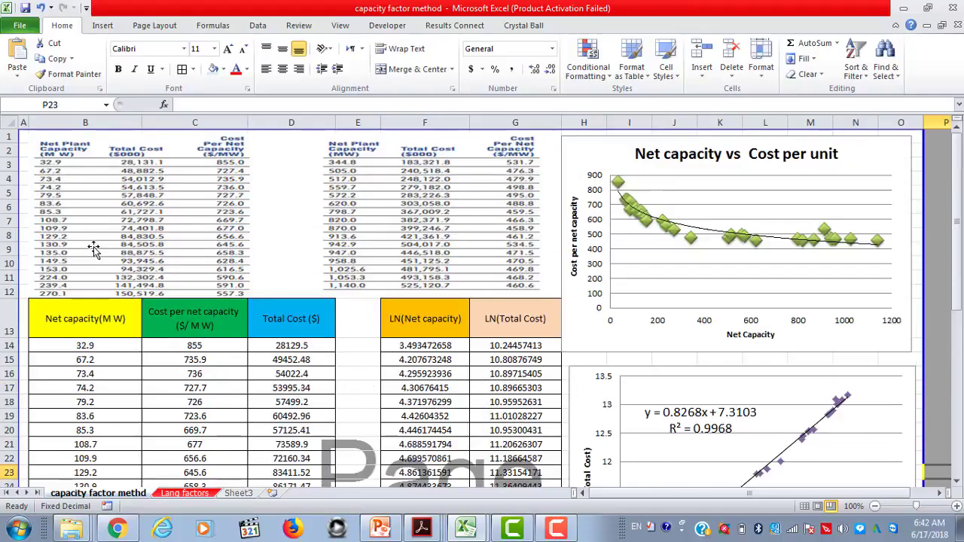
{"action": "scroll", "coordinate": [106, 302], "scroll_direction": "down", "scroll_amount": 2}
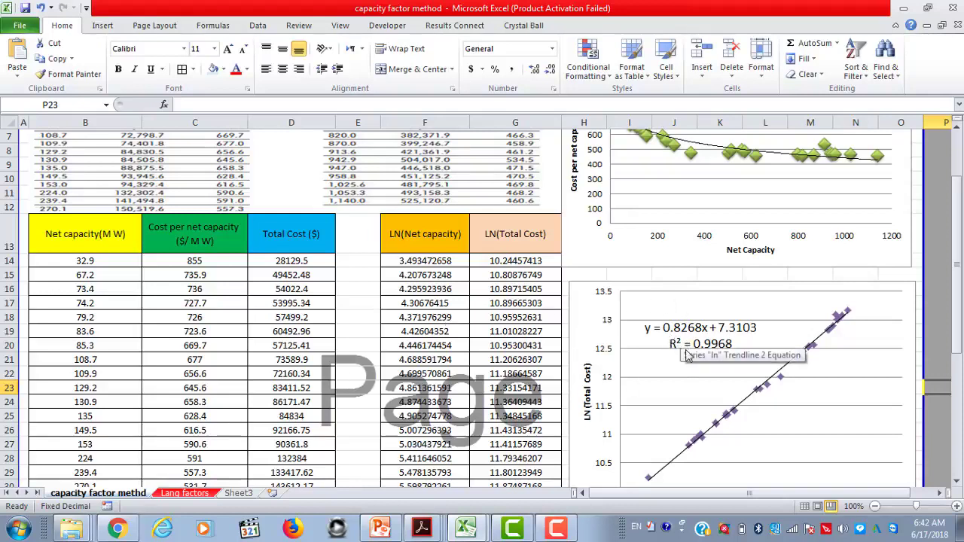
{"action": "scroll", "coordinate": [666, 368], "scroll_direction": "down", "scroll_amount": 6}
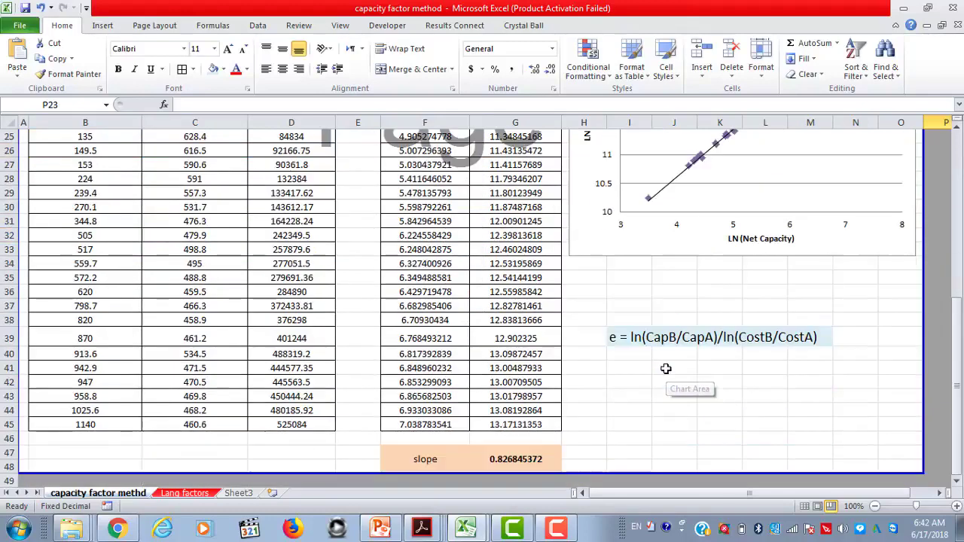
{"action": "double_click", "coordinate": [485, 459]}
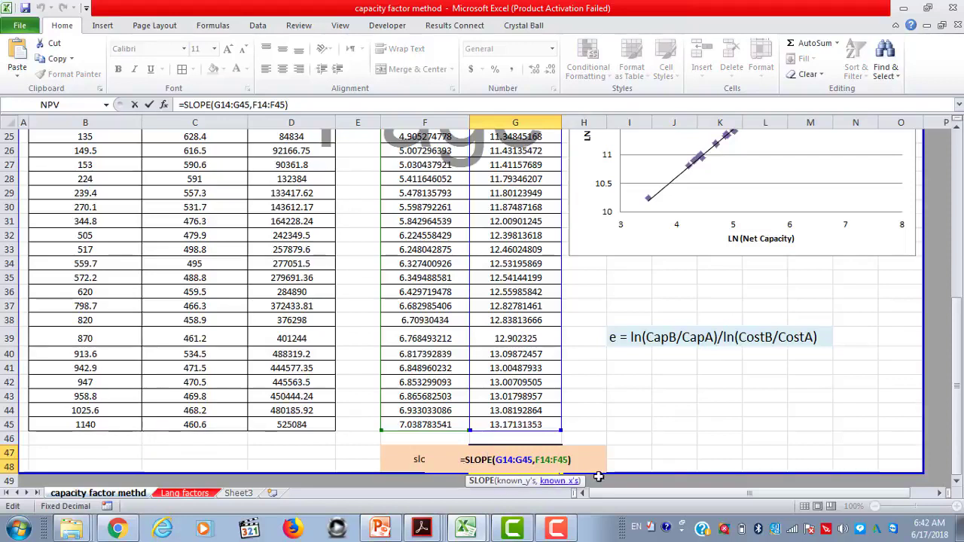
{"action": "left_click", "coordinate": [486, 460]}
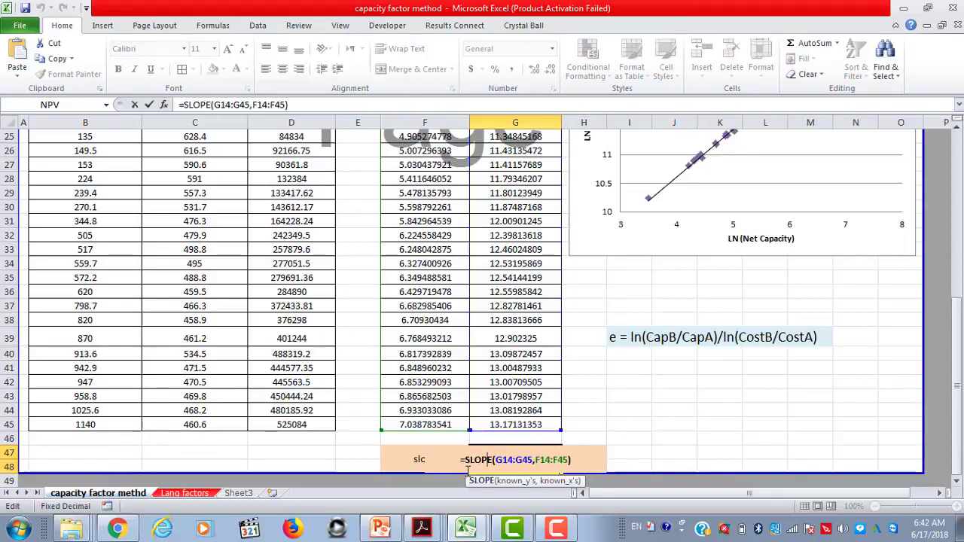
{"action": "scroll", "coordinate": [519, 226], "scroll_direction": "up", "scroll_amount": 2}
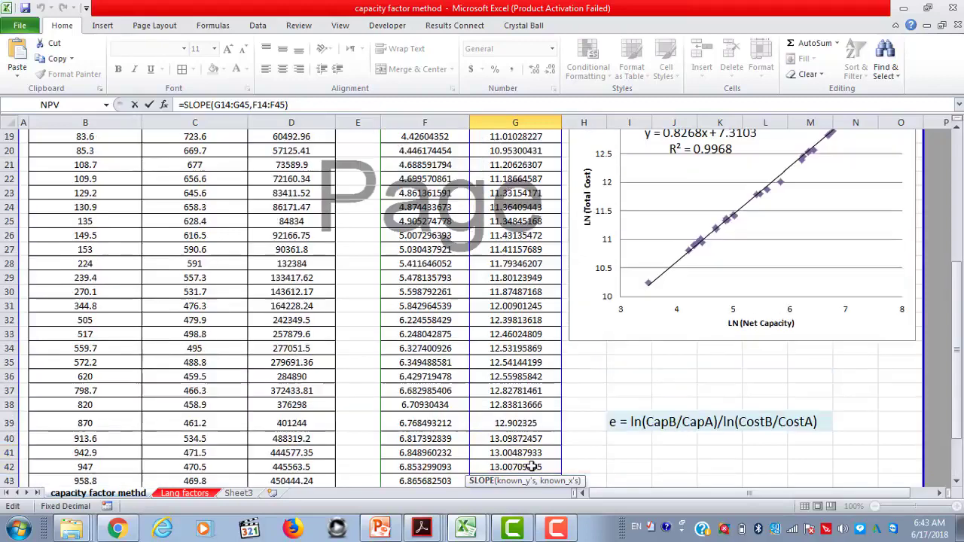
{"action": "scroll", "coordinate": [525, 175], "scroll_direction": "up", "scroll_amount": 4}
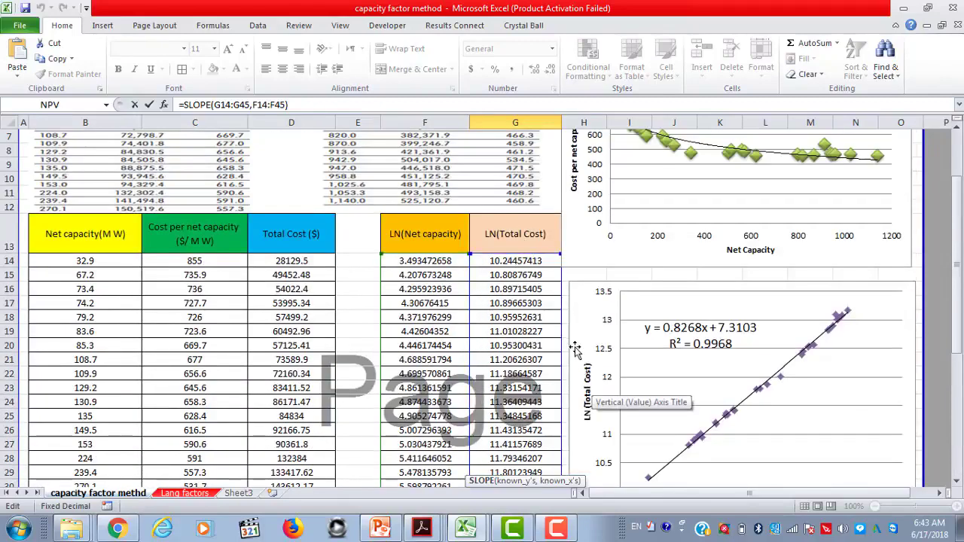
{"action": "scroll", "coordinate": [597, 376], "scroll_direction": "down", "scroll_amount": 7}
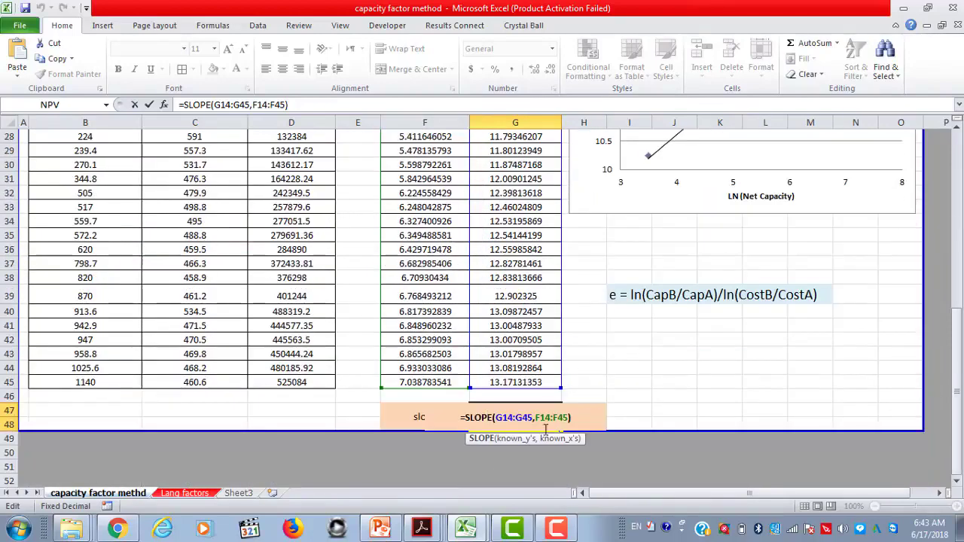
{"action": "scroll", "coordinate": [532, 424], "scroll_direction": "up", "scroll_amount": 6}
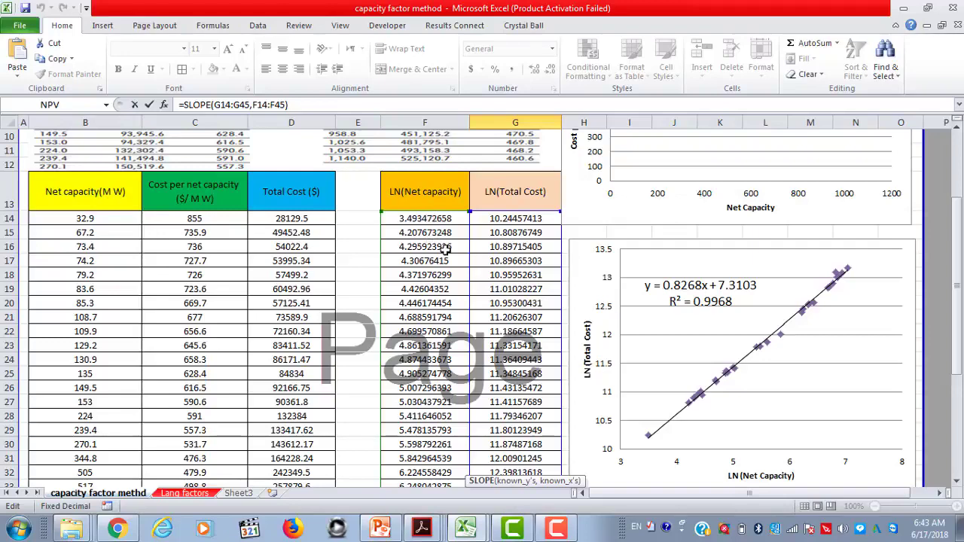
{"action": "scroll", "coordinate": [625, 424], "scroll_direction": "down", "scroll_amount": 8}
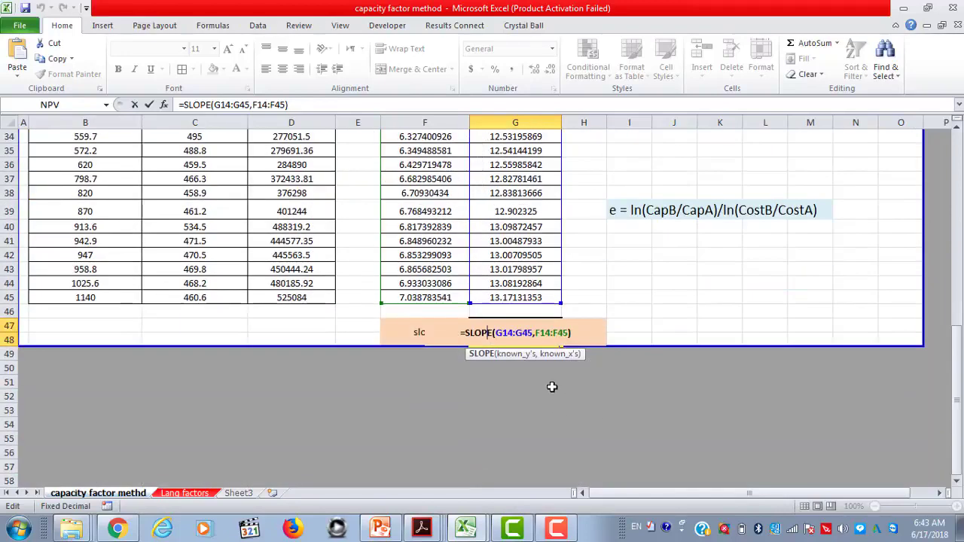
{"action": "key", "text": "Return"}
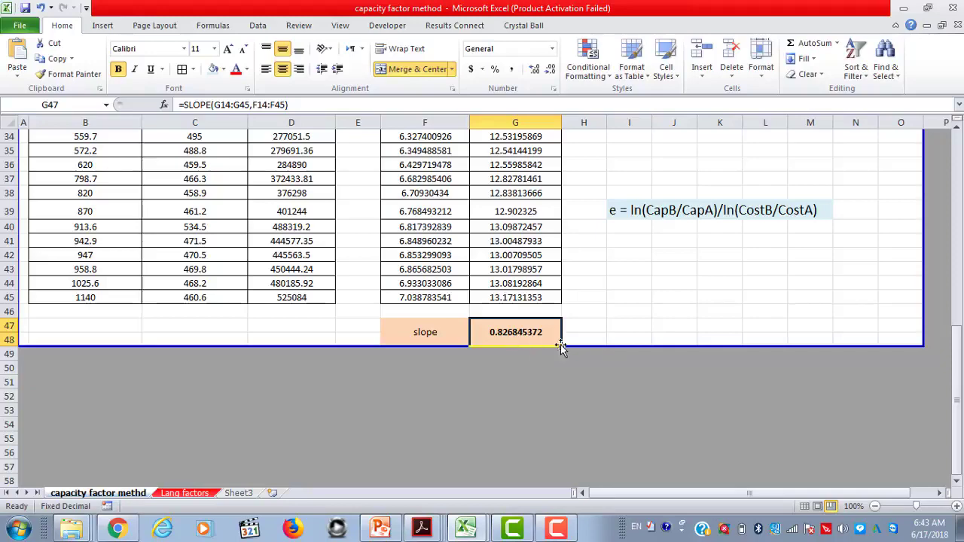
- Review the plot area of the LN(Total Cost) versus LN(Net Capacity) chart against the slope result, then deselect the chart
{"action": "scroll", "coordinate": [564, 347], "scroll_direction": "up", "scroll_amount": 7}
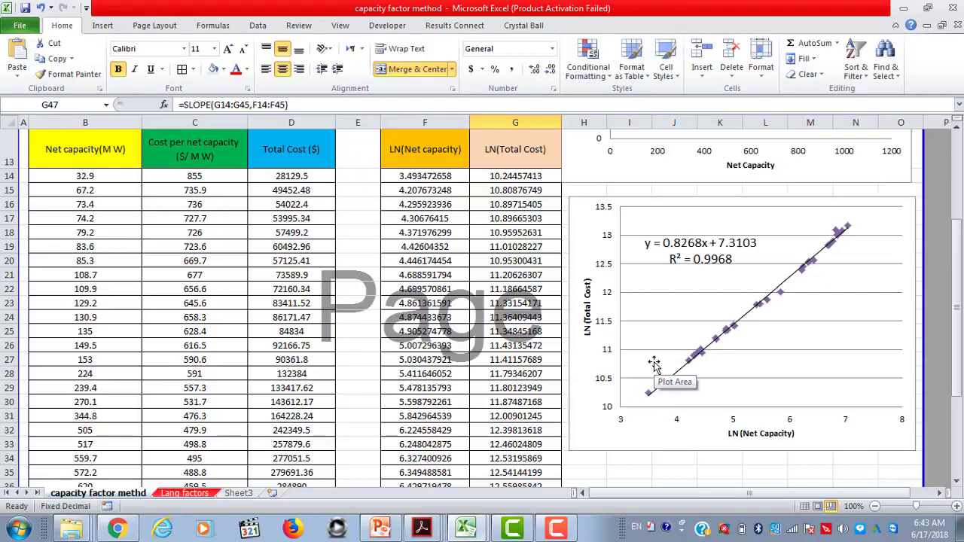
{"action": "left_click", "coordinate": [714, 473]}
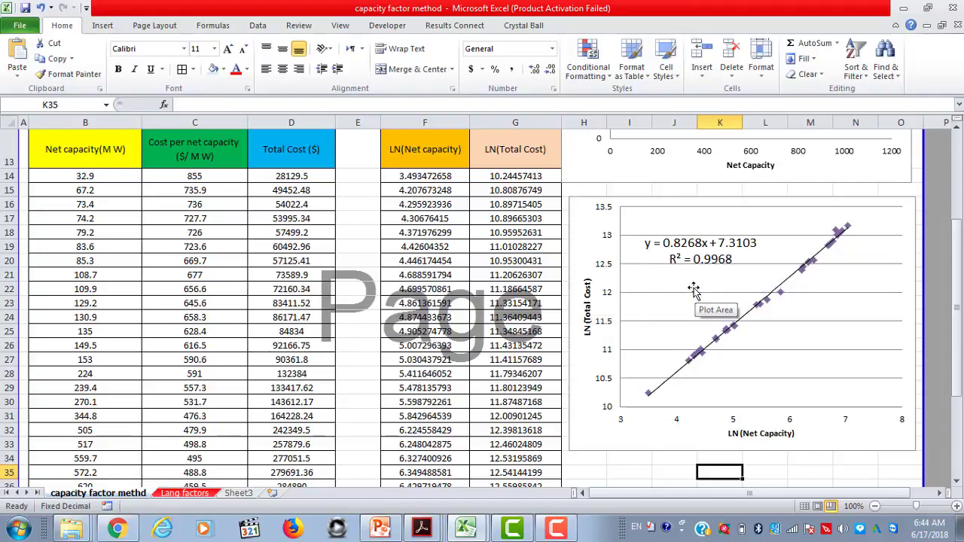
{"action": "left_click", "coordinate": [779, 341]}
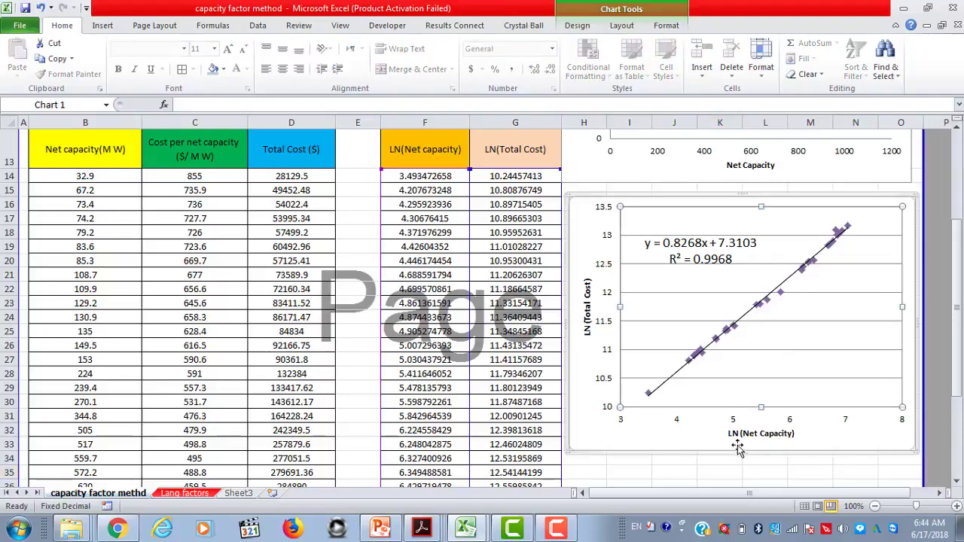
{"action": "left_click", "coordinate": [706, 471]}
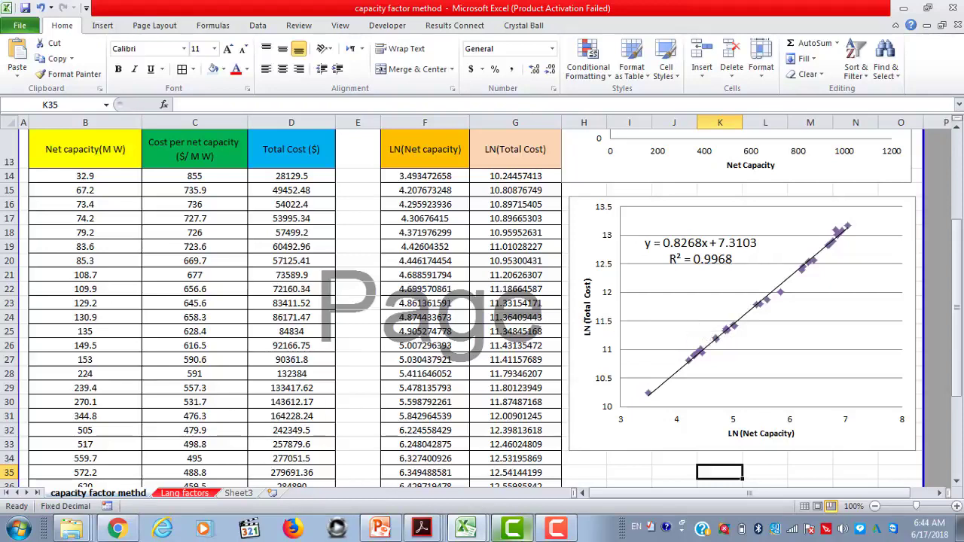
{"action": "mouse_move", "coordinate": [467, 531]}
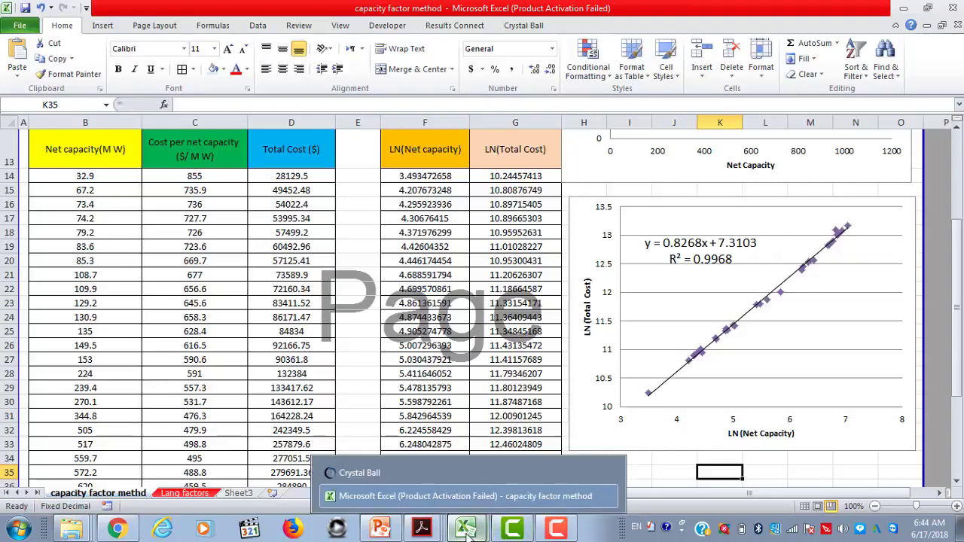